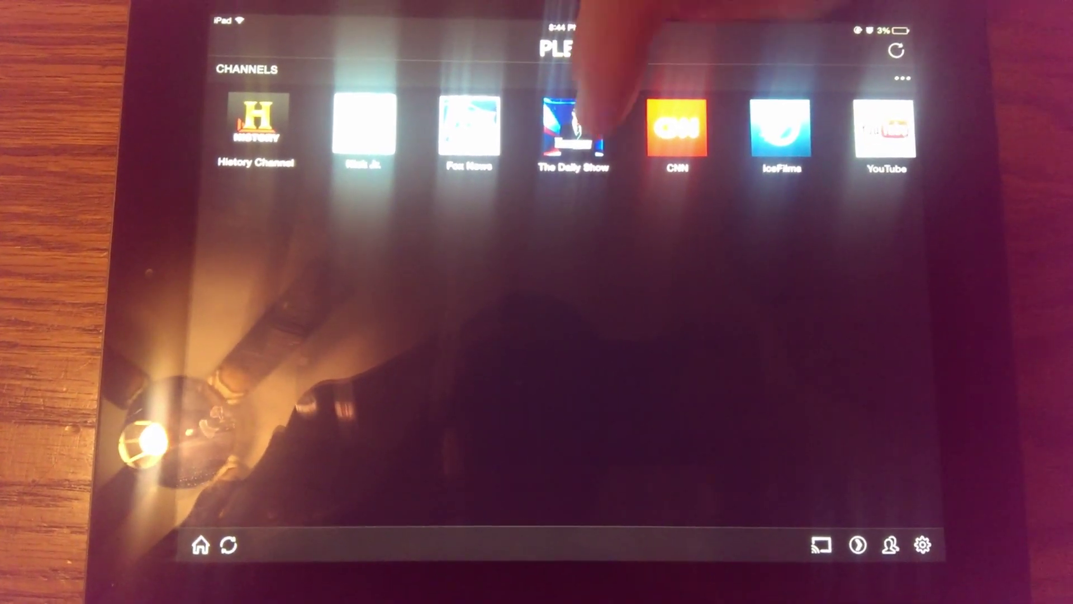
Step: Open The Daily Show channel page and show its Full Episodes list
left_click(573, 126)
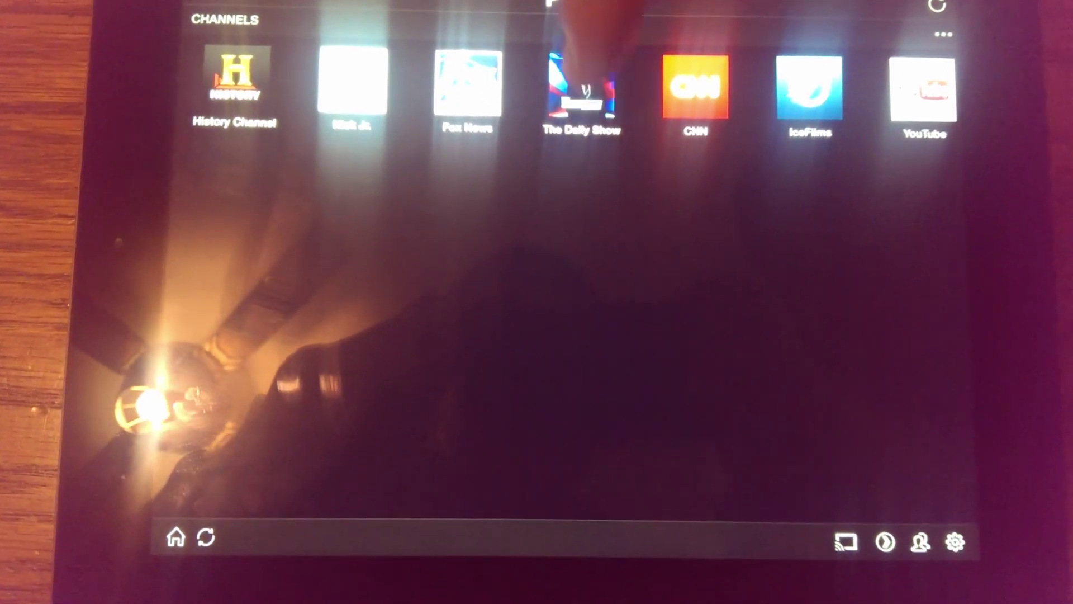
left_click(579, 72)
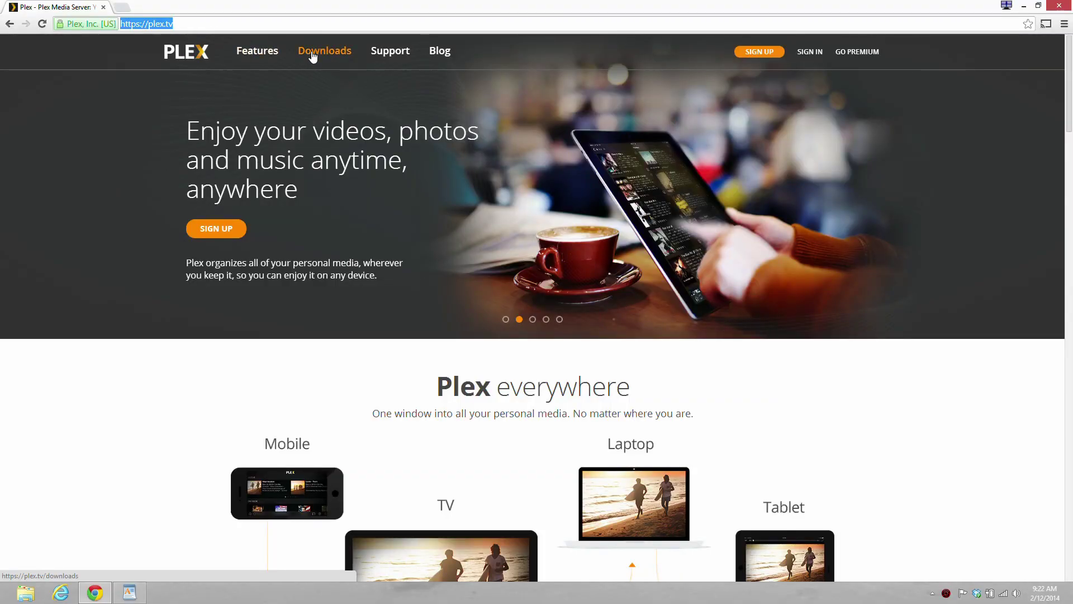
Step: Download the English Windows installer for Plex Media Server from the Downloads page
left_click(311, 52)
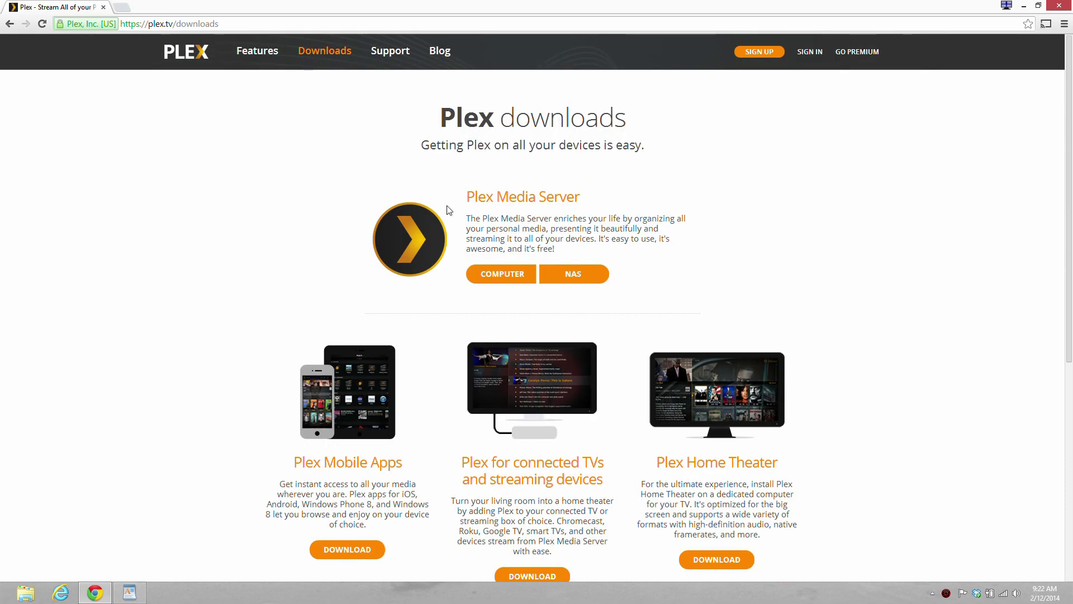
left_click(495, 278)
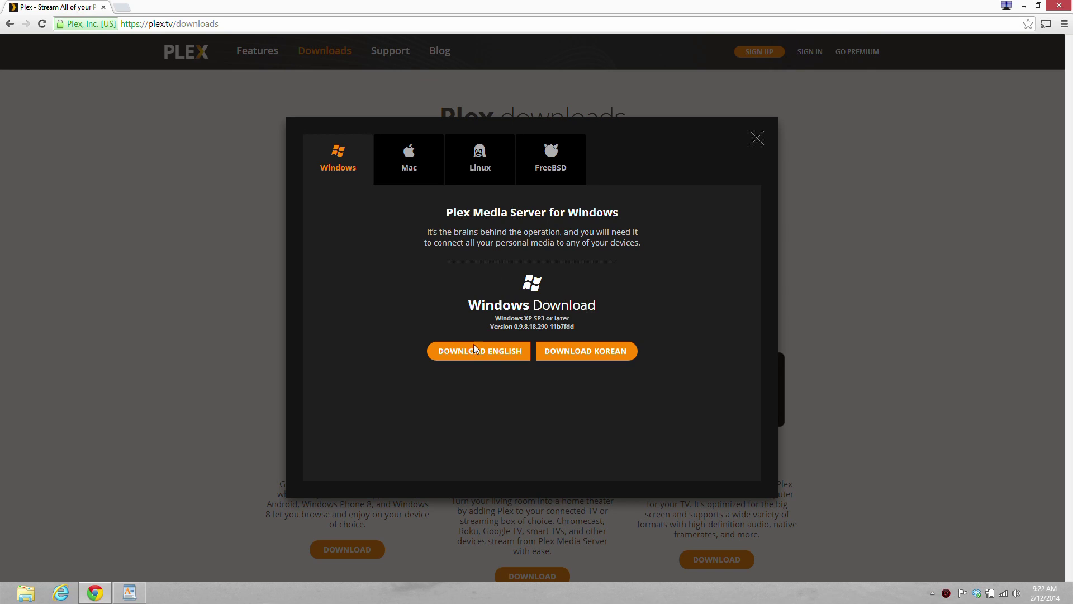
left_click(467, 351)
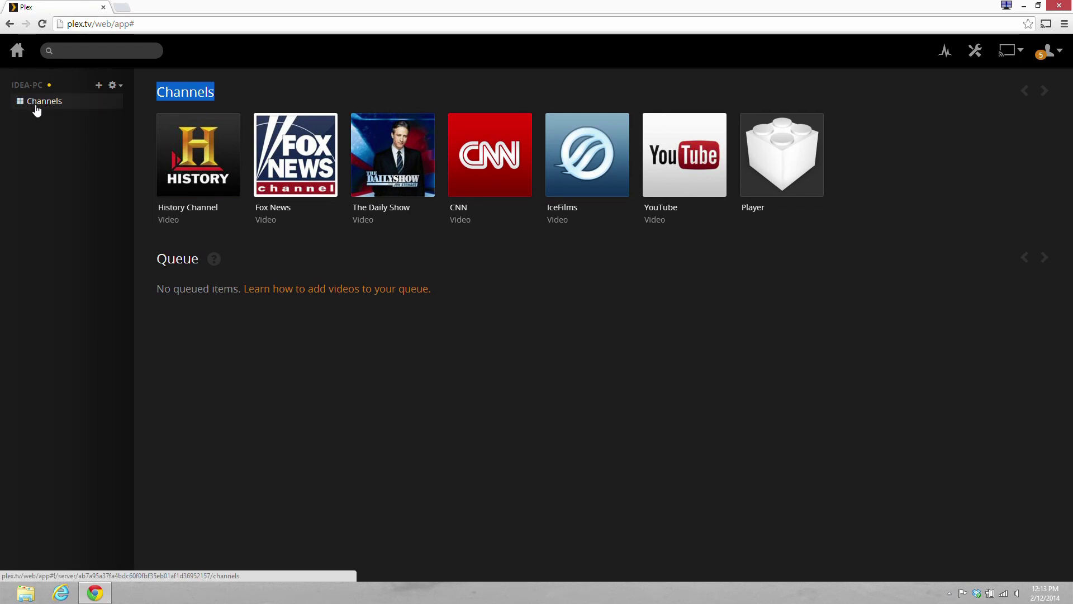
Step: Show All Available Plug-ins in the Channel Directory from the server's Channels page
left_click(34, 103)
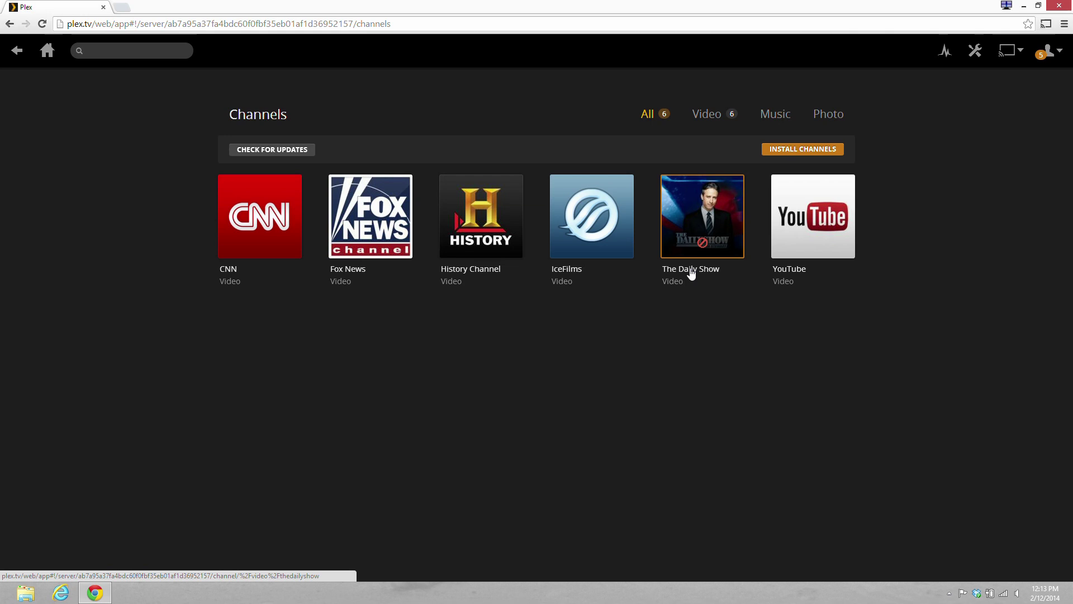
left_click(796, 153)
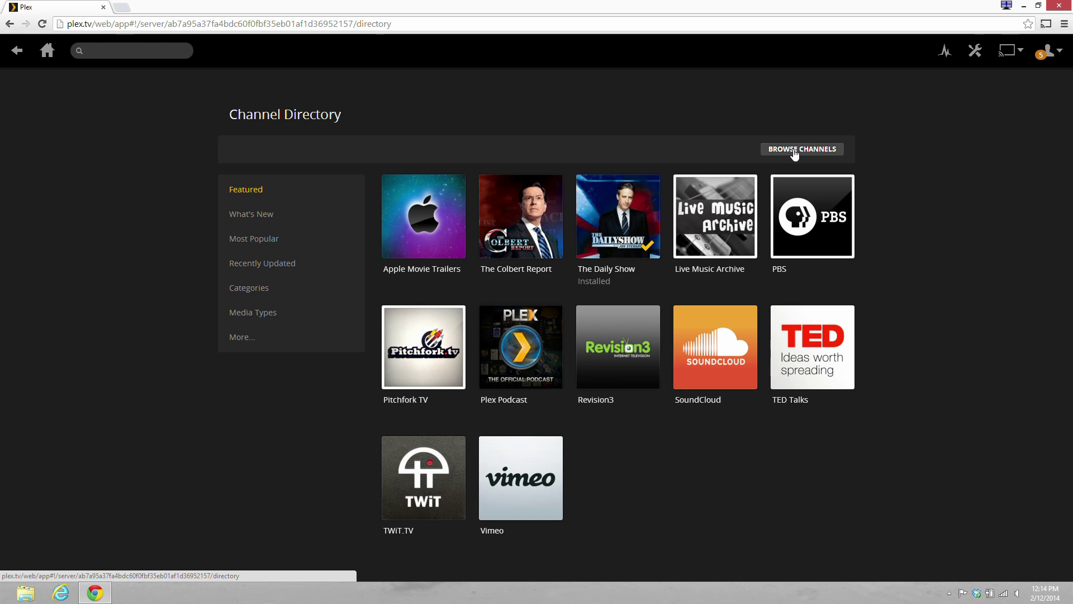
left_click(233, 338)
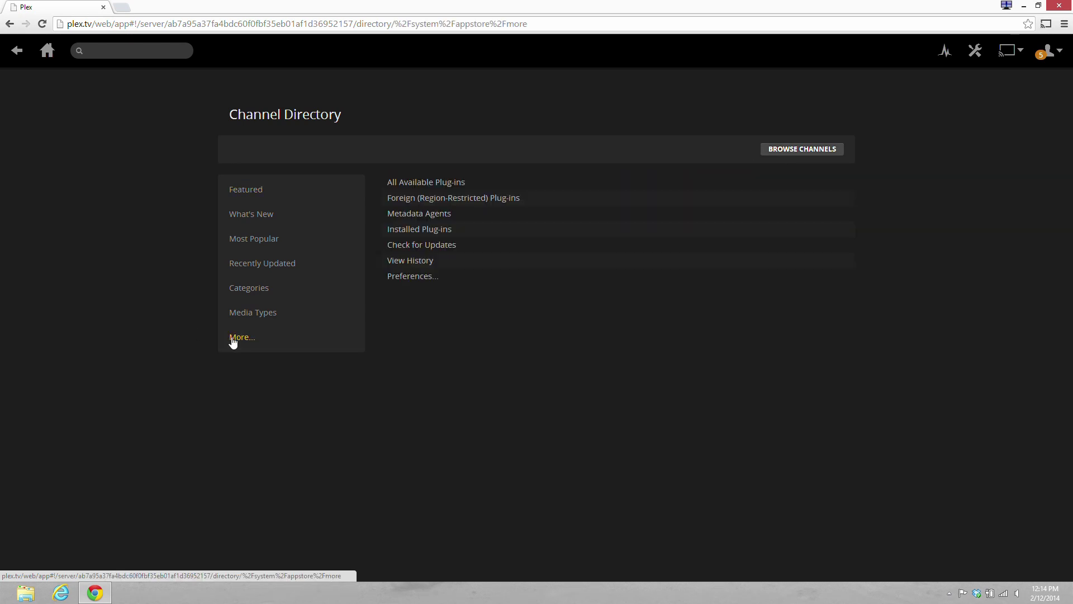
left_click(419, 184)
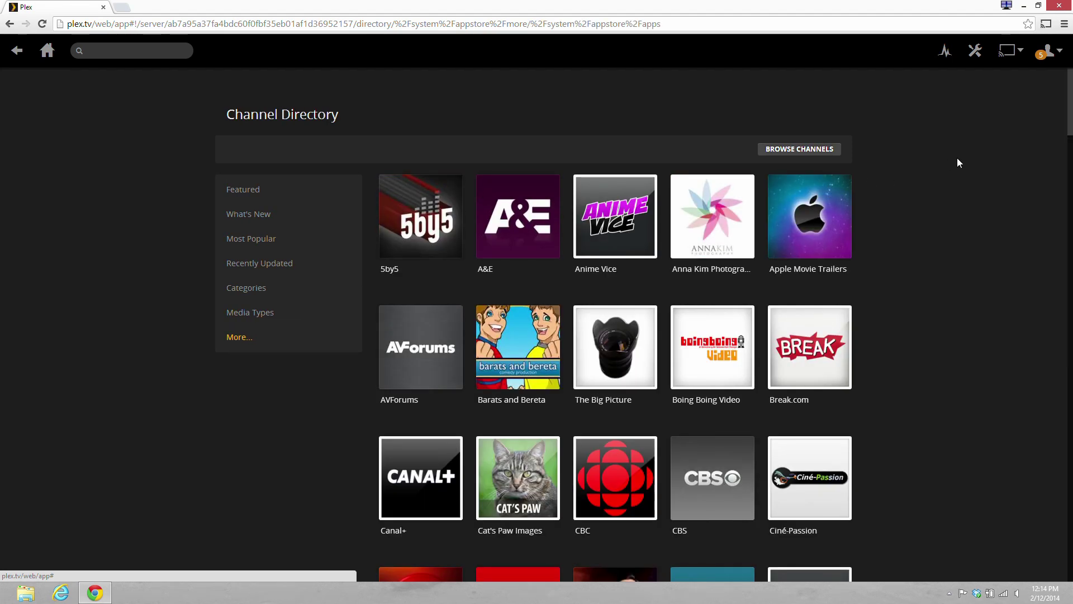
Step: Install the Nick Jr. channel from the directory and return to the server home page
left_click_drag(1068, 123, 1041, 393)
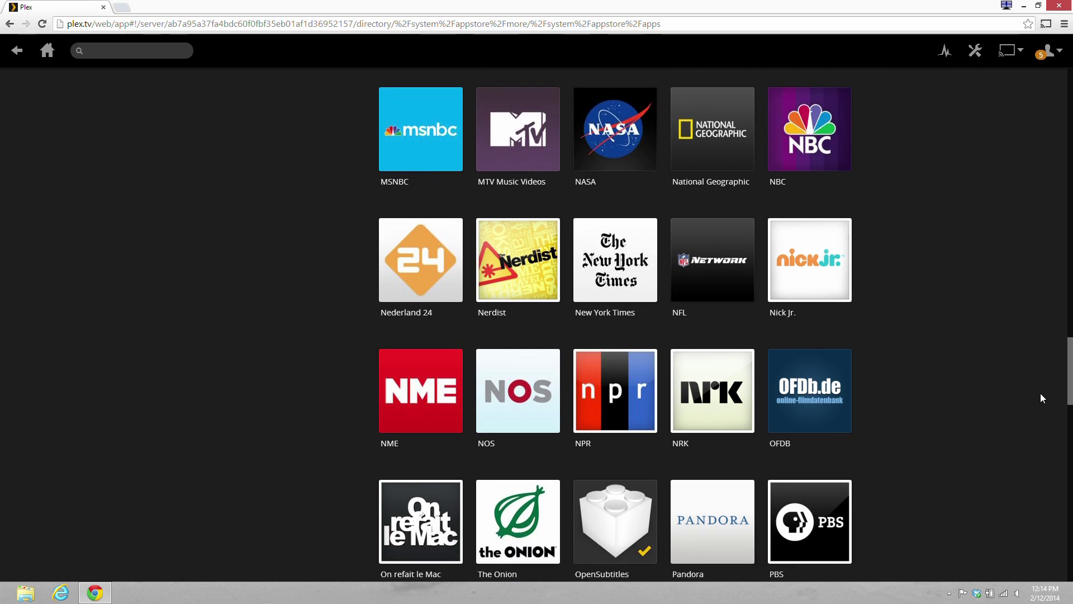
left_click(804, 265)
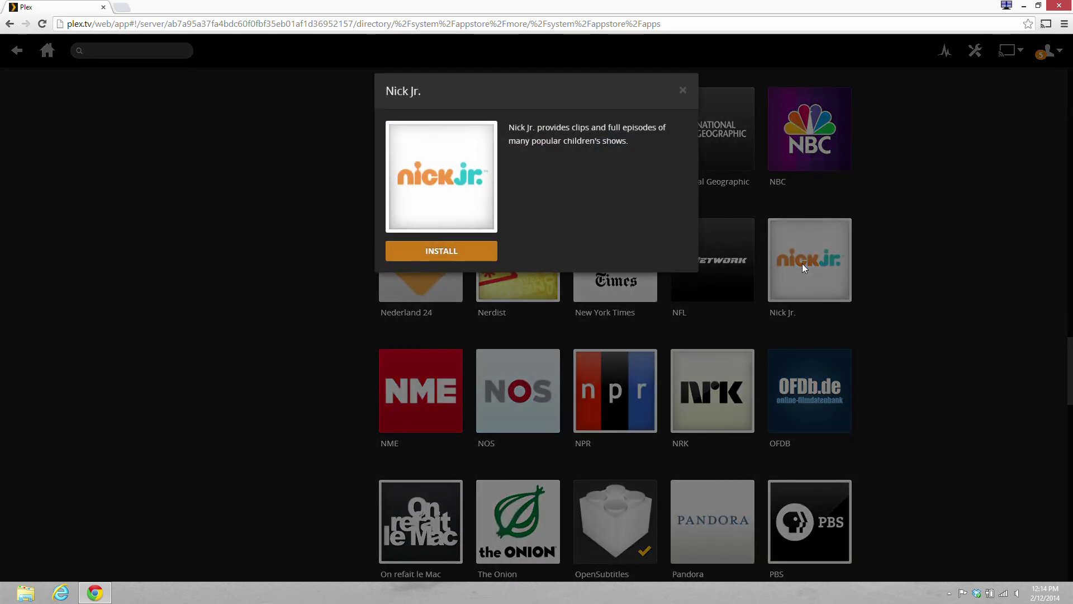
left_click(436, 252)
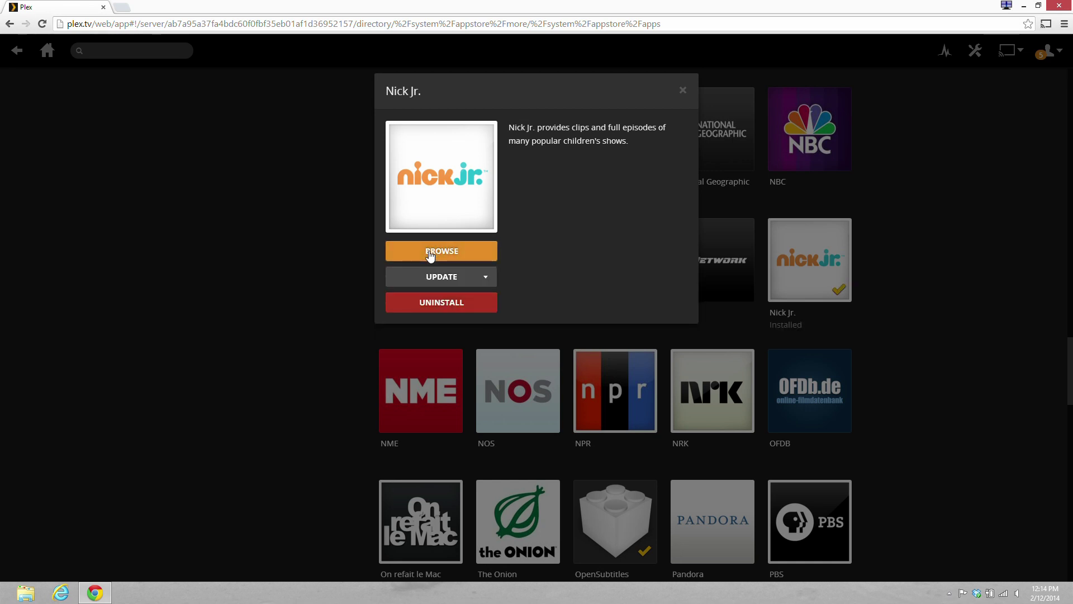
left_click(682, 92)
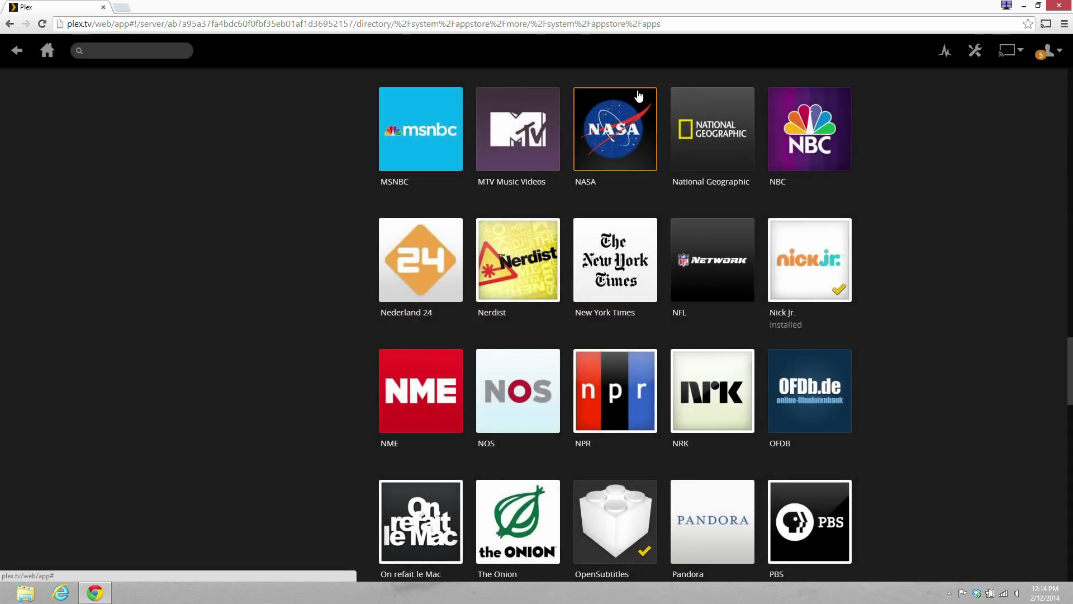
left_click(48, 52)
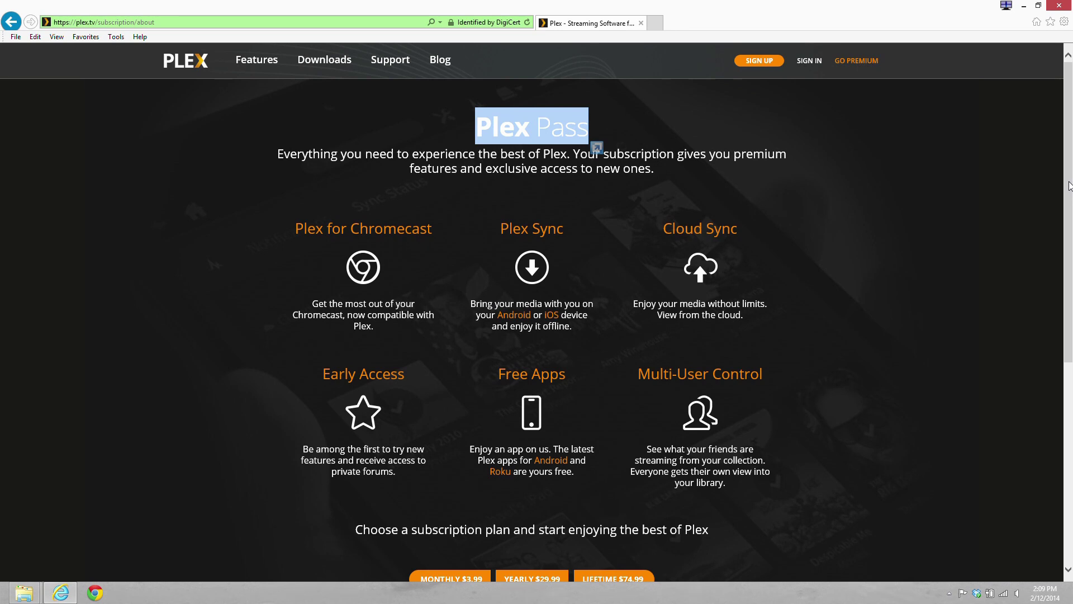
Step: Scroll through the Plex Pass plans: $3.99 monthly, $29.99 yearly, $74.99 lifetime
scroll(560, 443, "down", 3)
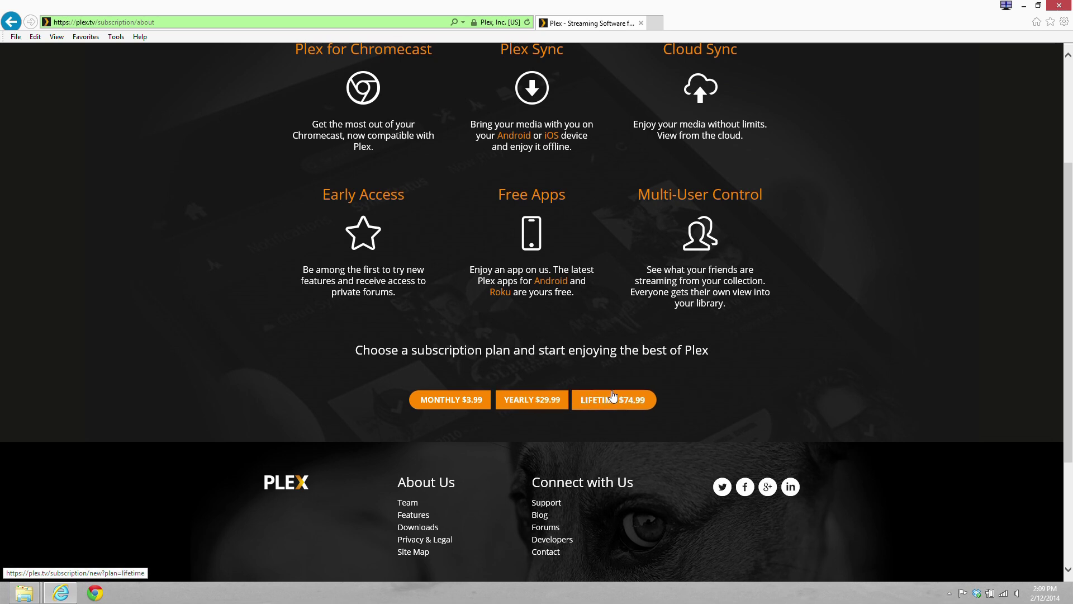
scroll(330, 123, "up", 5)
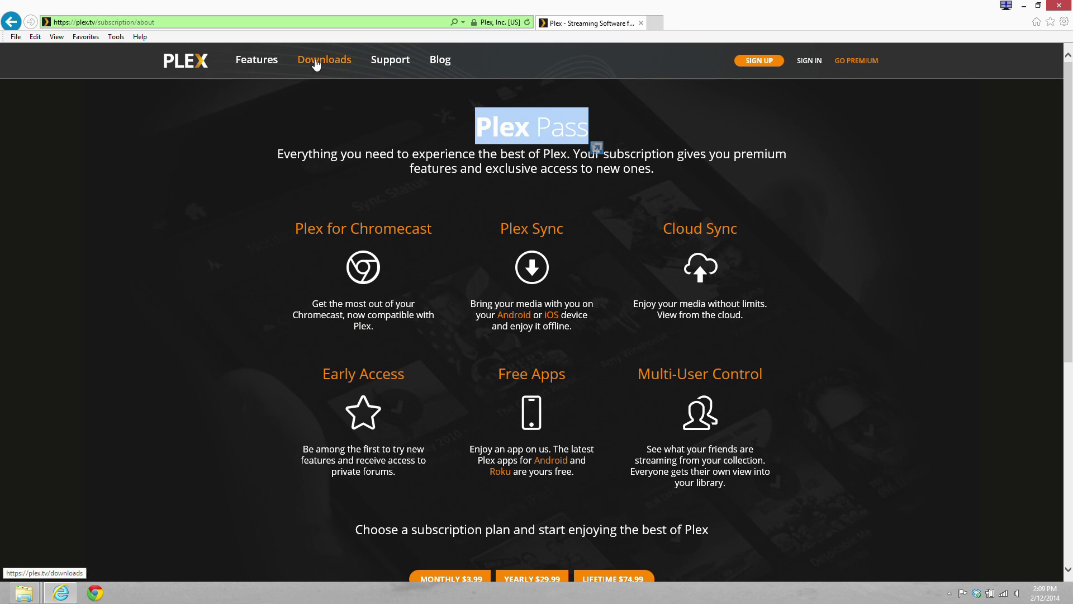
Step: Open the Plex Mobile Apps download options on the Downloads page and show the iOS version
left_click(312, 65)
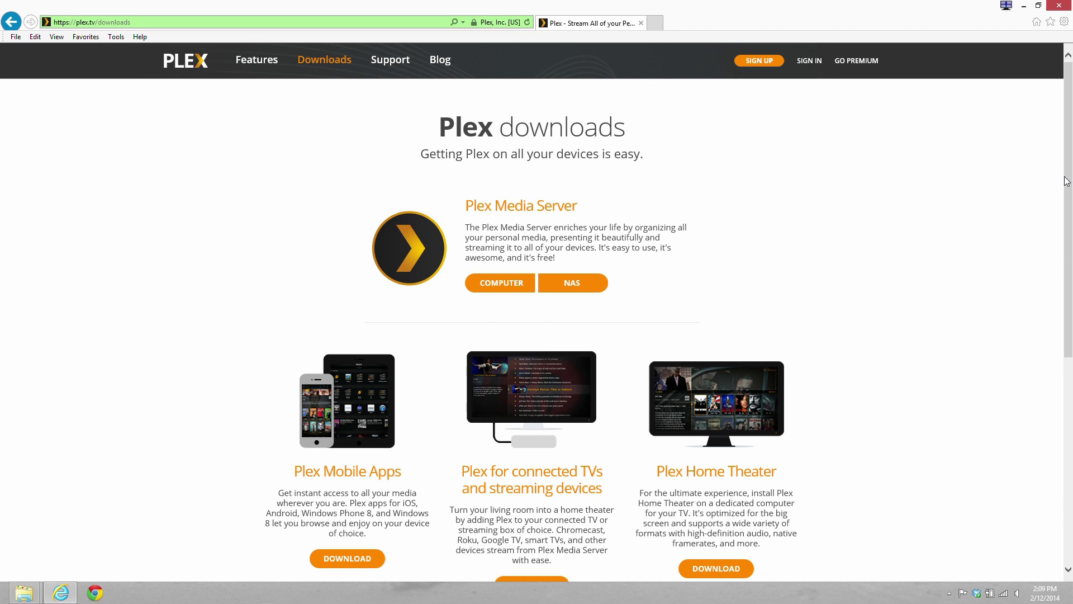
scroll(620, 347, "down", 3)
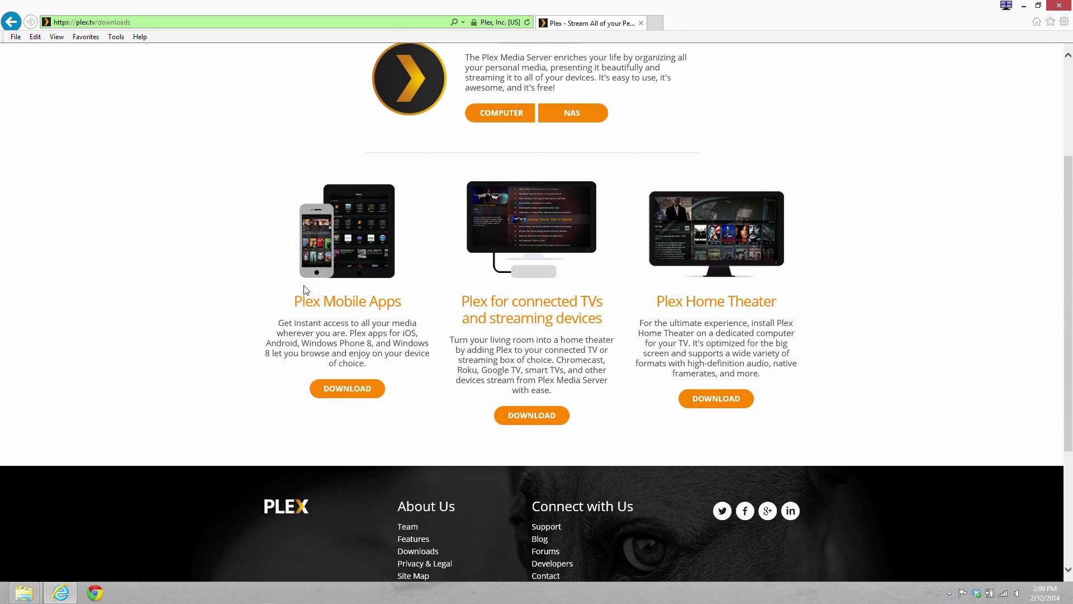
left_click_drag(297, 302, 392, 305)
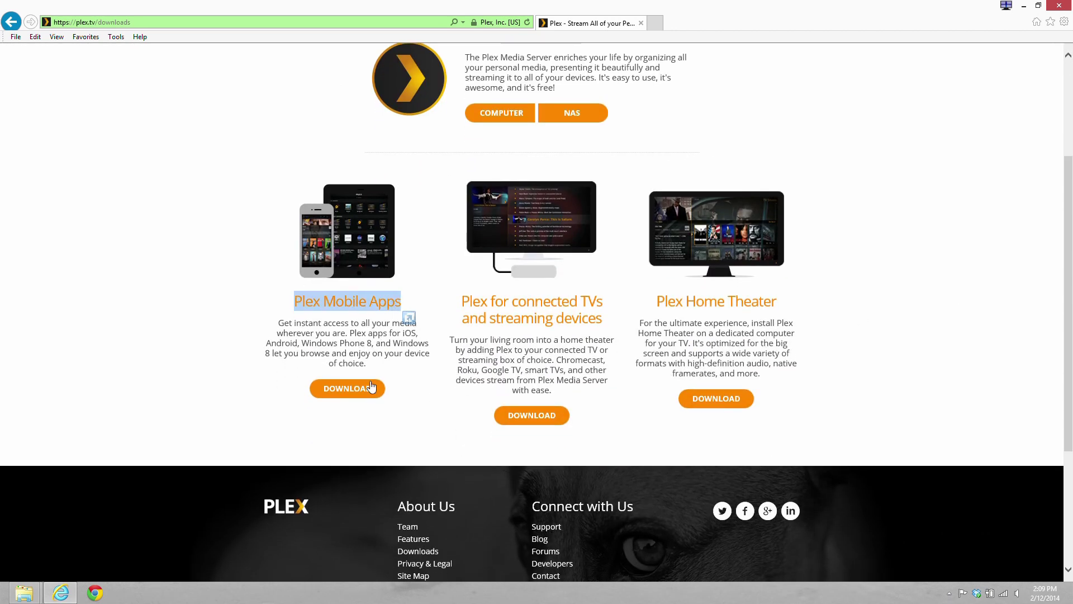
left_click(356, 394)
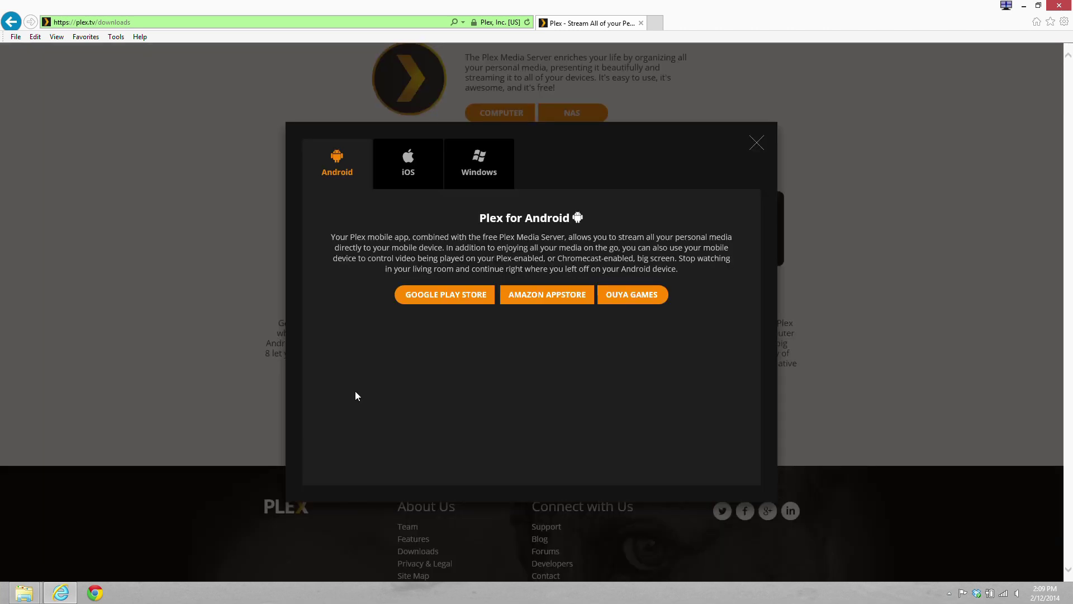
left_click(409, 179)
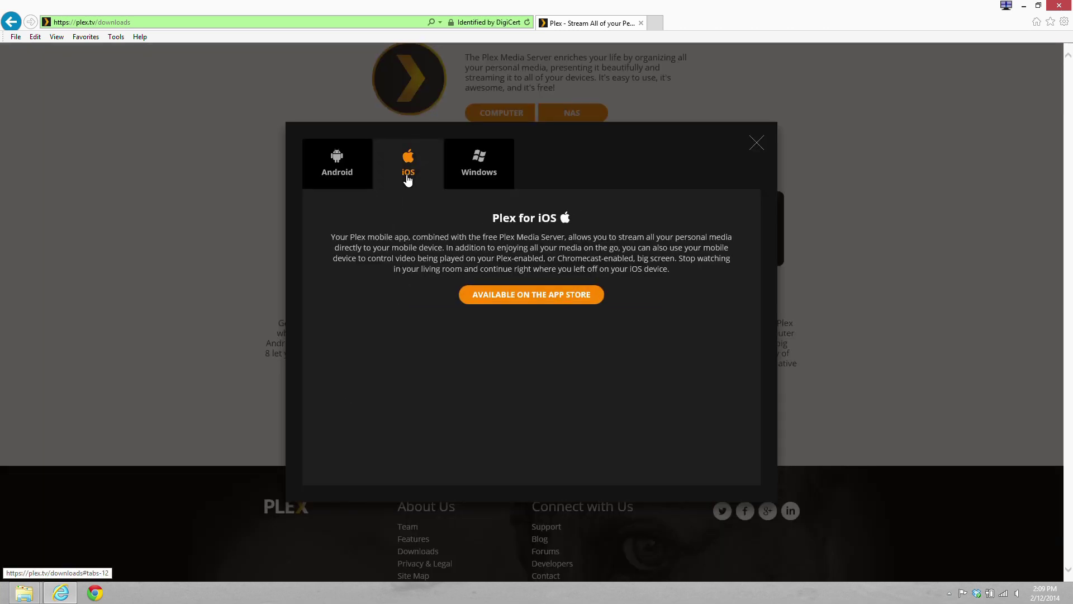
Step: Open Plex's iTunes Preview listing and check its $1.99 price
left_click(528, 300)
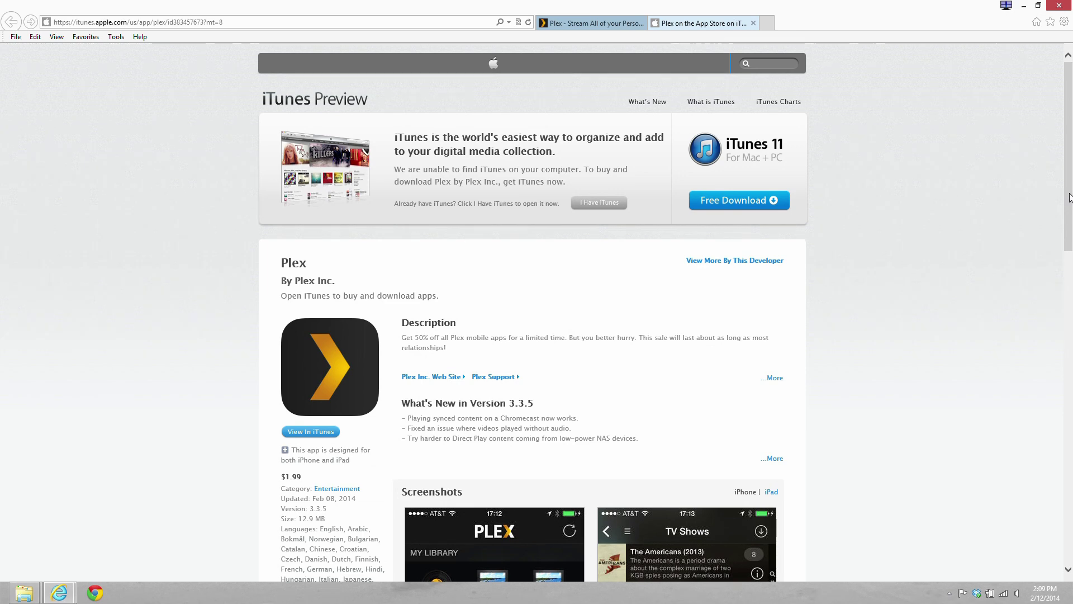
scroll(1044, 235, "down", 3)
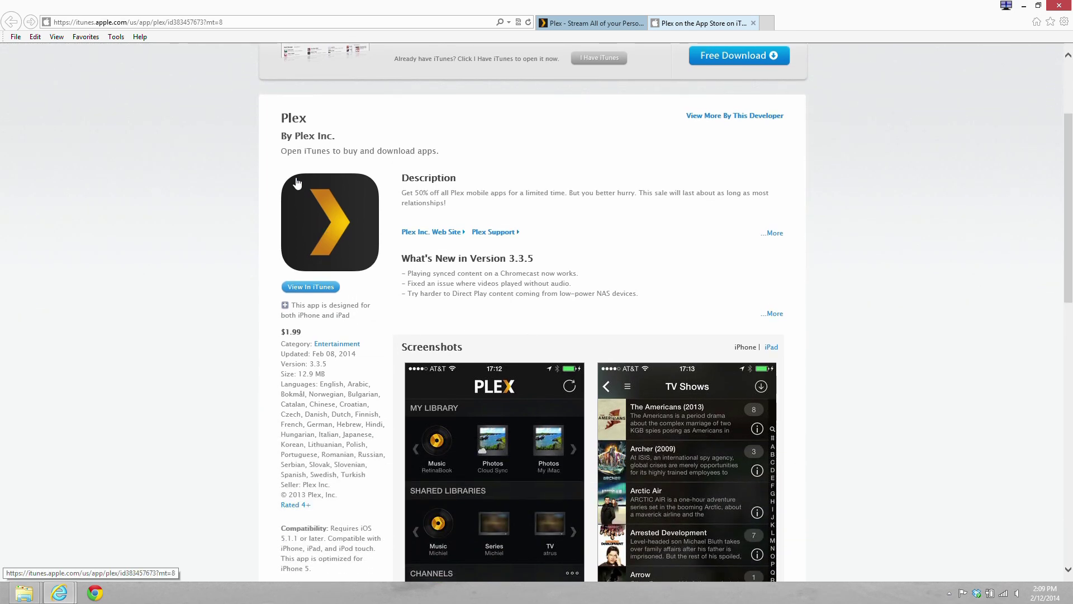
left_click_drag(285, 117, 300, 119)
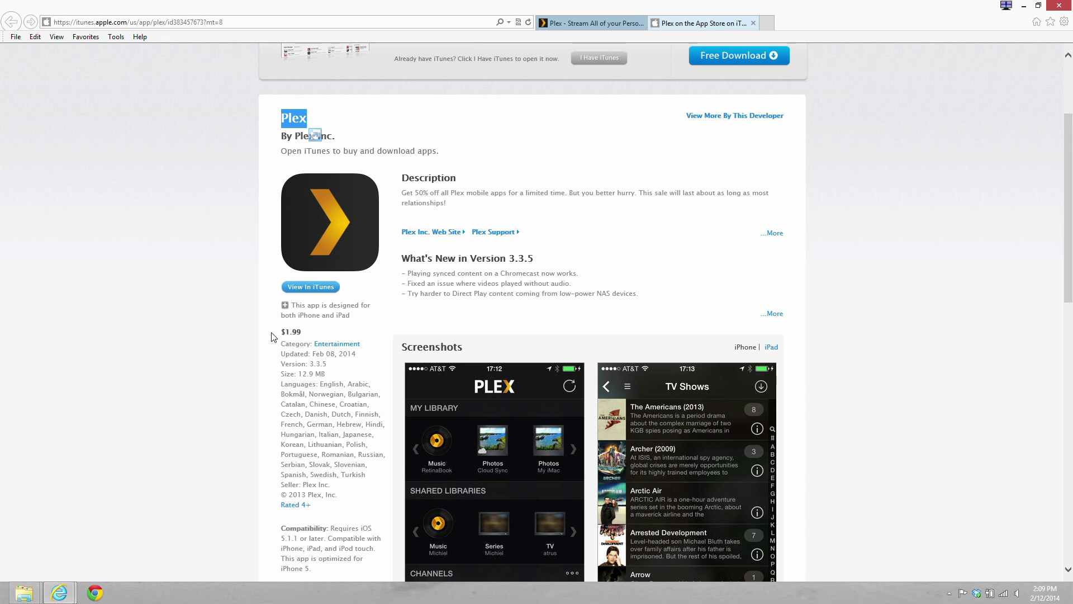
left_click_drag(283, 331, 304, 331)
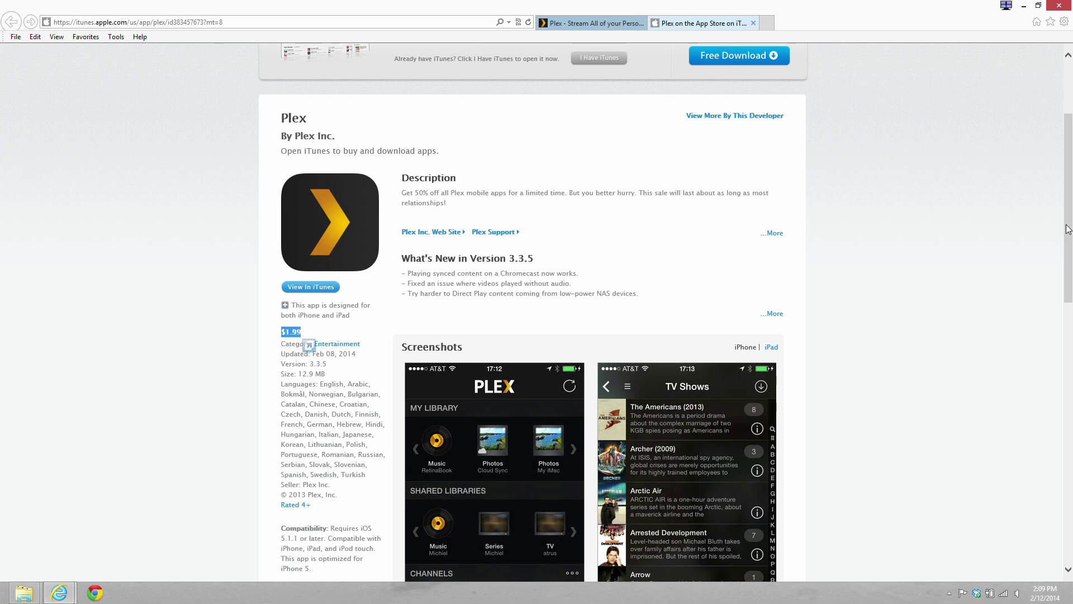
mouse_move(1067, 229)
left_mouse_down()
mouse_move(1071, 359)
mouse_move(1057, 237)
mouse_move(1031, 184)
left_mouse_up()
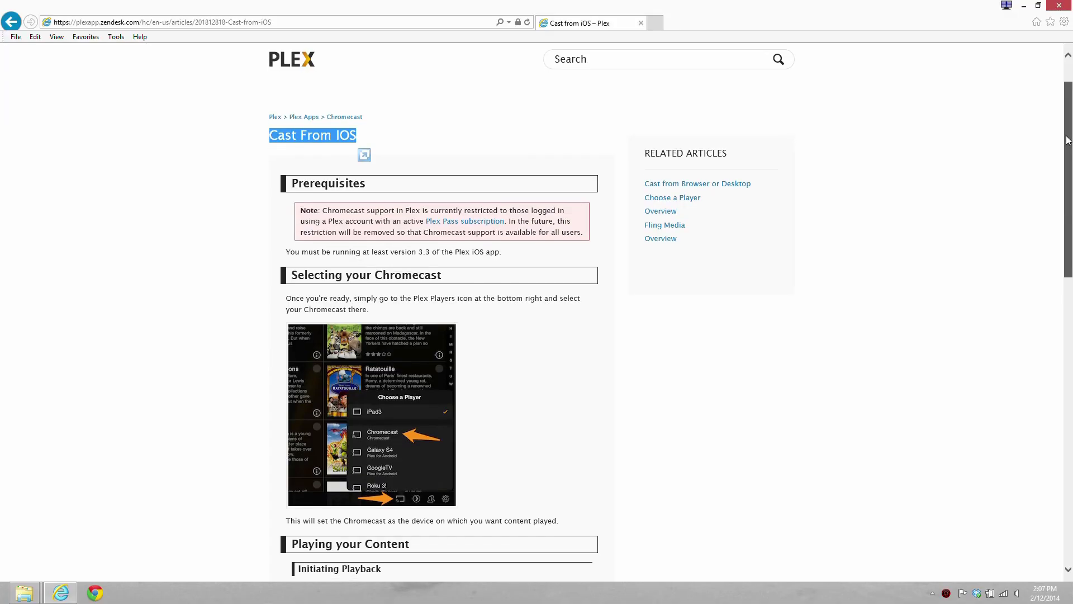
Step: Scroll through the prerequisites of the 'Cast From iOS' support article
mouse_move(1068, 140)
left_mouse_down()
mouse_move(1049, 364)
mouse_move(1068, 473)
mouse_move(1057, 468)
mouse_move(1050, 149)
mouse_move(1061, 124)
left_mouse_up()
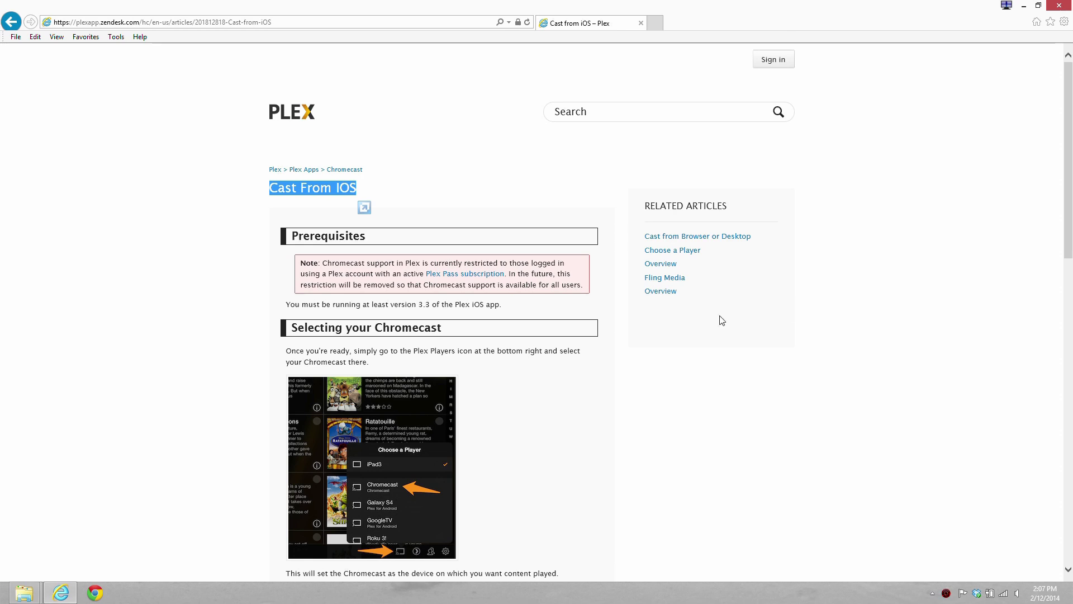